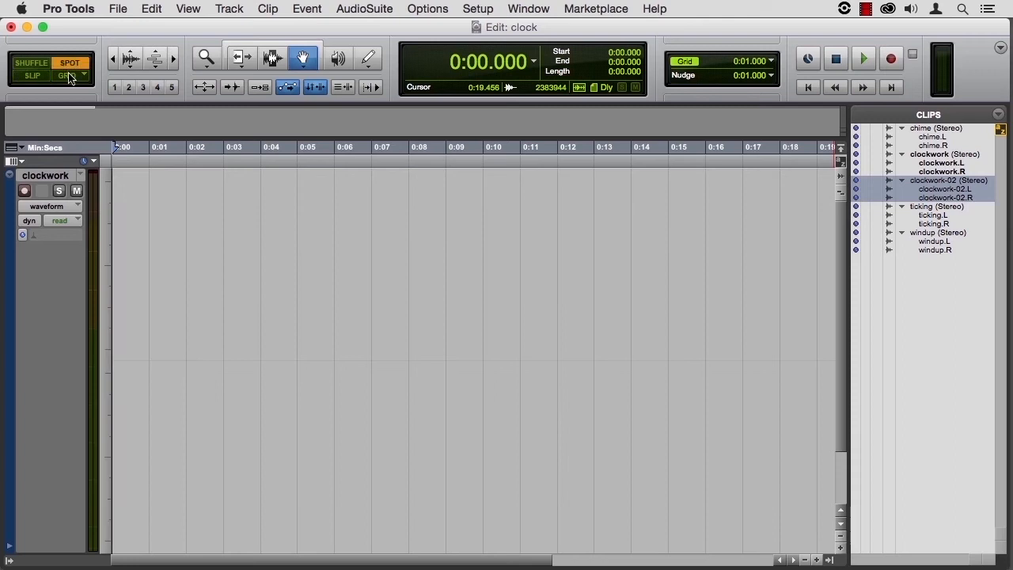
Cycle through the Grid, Shuffle, Slip and Spot edit modes, view the Grid mode options, and finish in Shuffle mode
{"action": "left_click", "coordinate": [71, 77]}
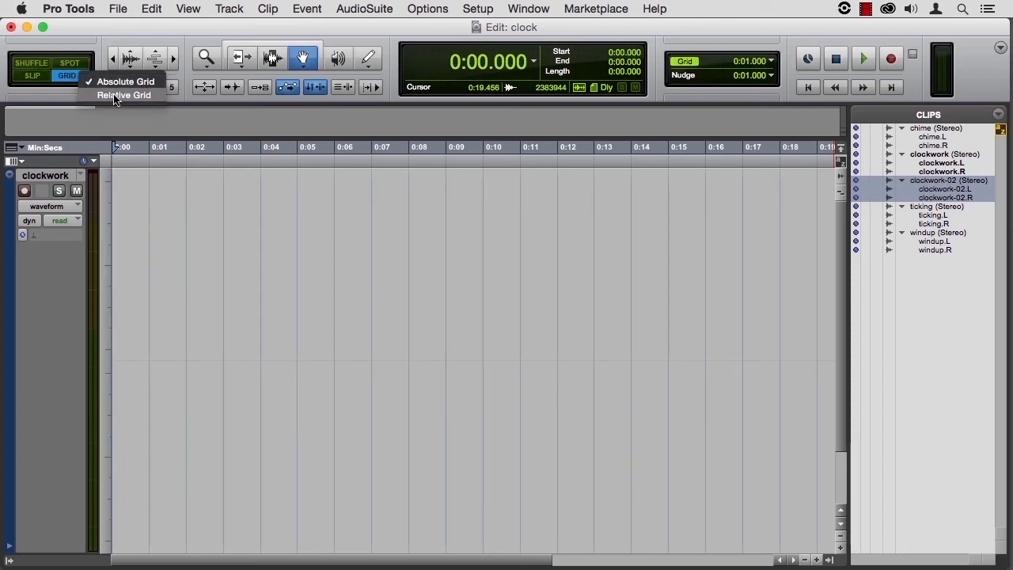
{"action": "left_click", "coordinate": [70, 71]}
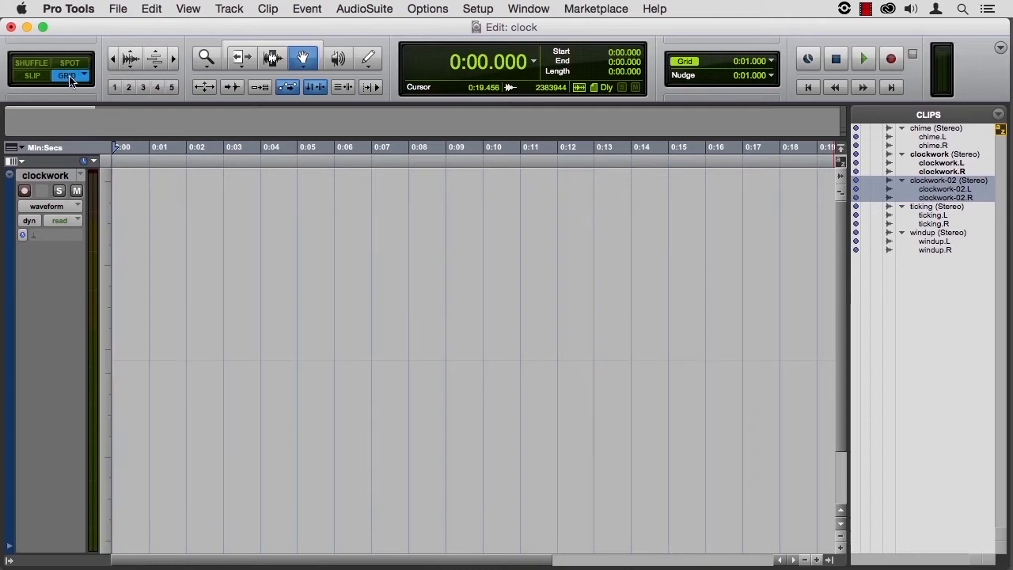
{"action": "left_click", "coordinate": [30, 65]}
{"action": "left_click", "coordinate": [33, 73]}
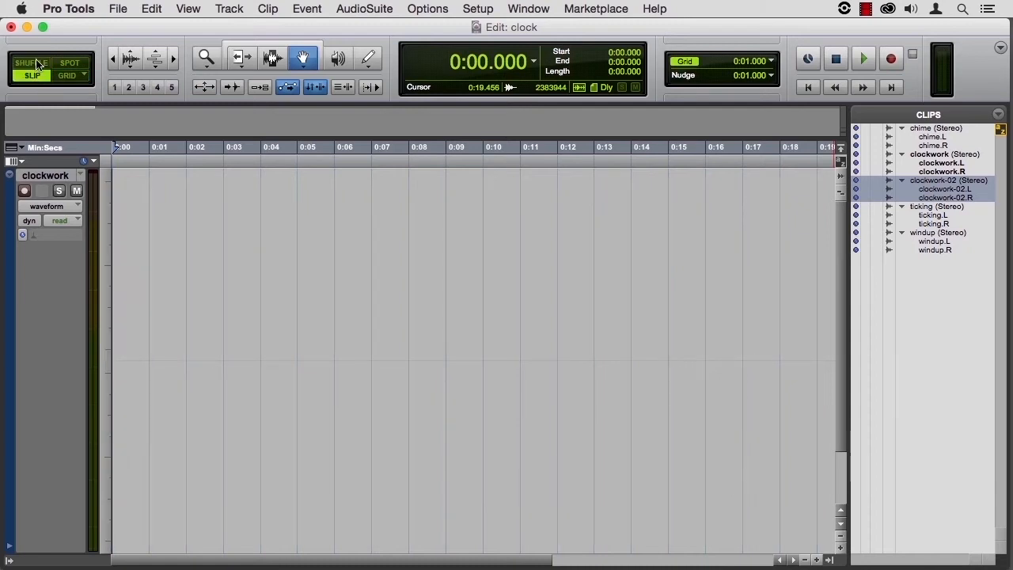
{"action": "left_click", "coordinate": [38, 64]}
{"action": "key", "text": "F2"}
{"action": "key", "text": "F3"}
{"action": "key", "text": "F4"}
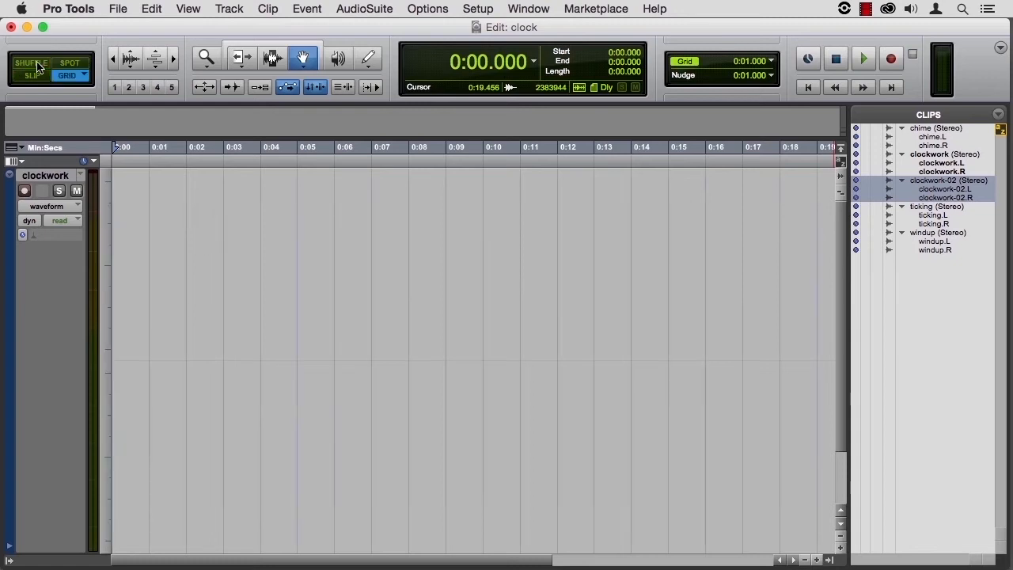
{"action": "left_click", "coordinate": [37, 67]}
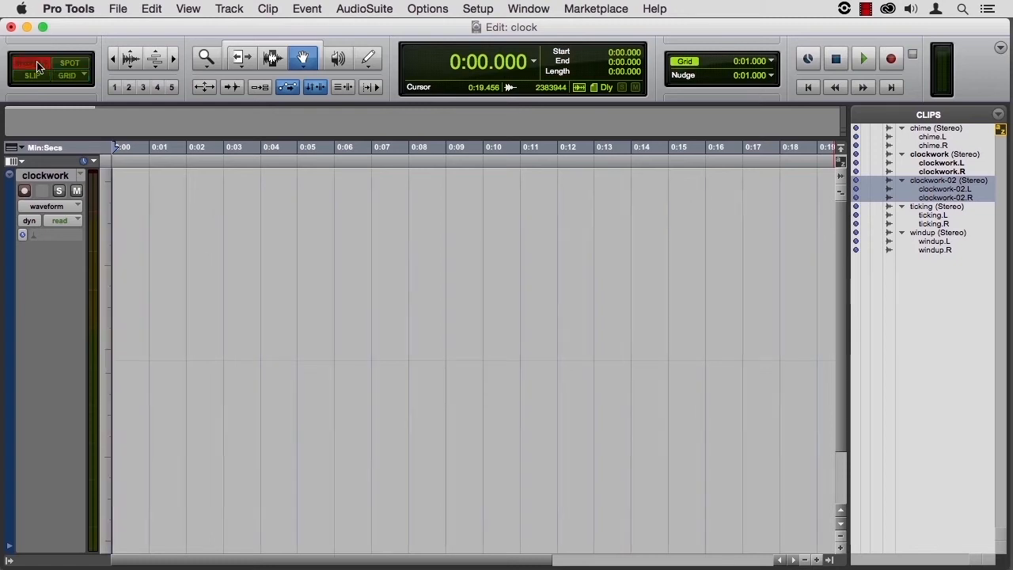
Check the Mac's Keyboard preferences for the option to use F1, F2, etc. as standard function keys, and close the window
{"action": "left_click", "coordinate": [21, 8]}
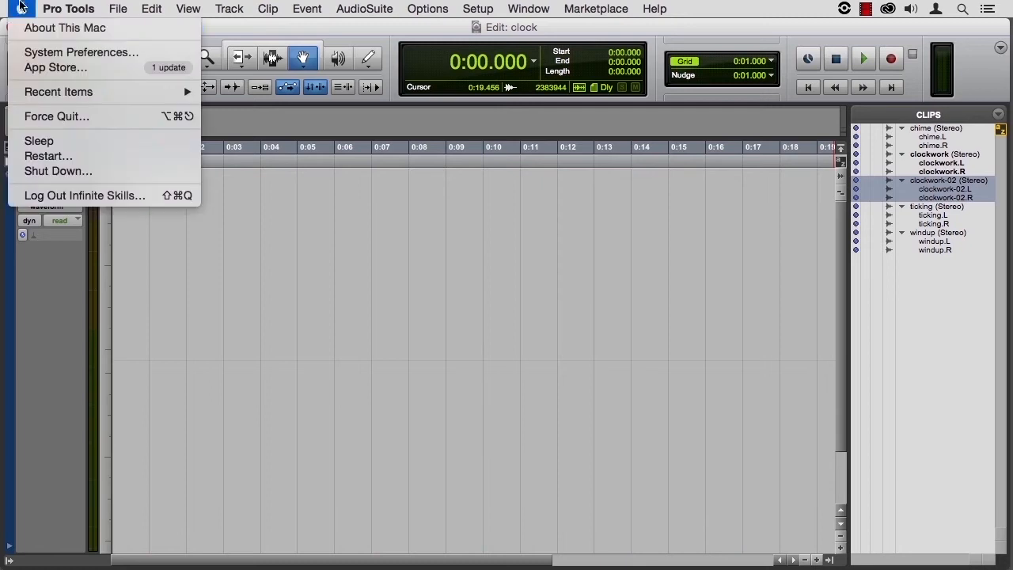
{"action": "left_click", "coordinate": [44, 52]}
{"action": "left_click", "coordinate": [529, 172]}
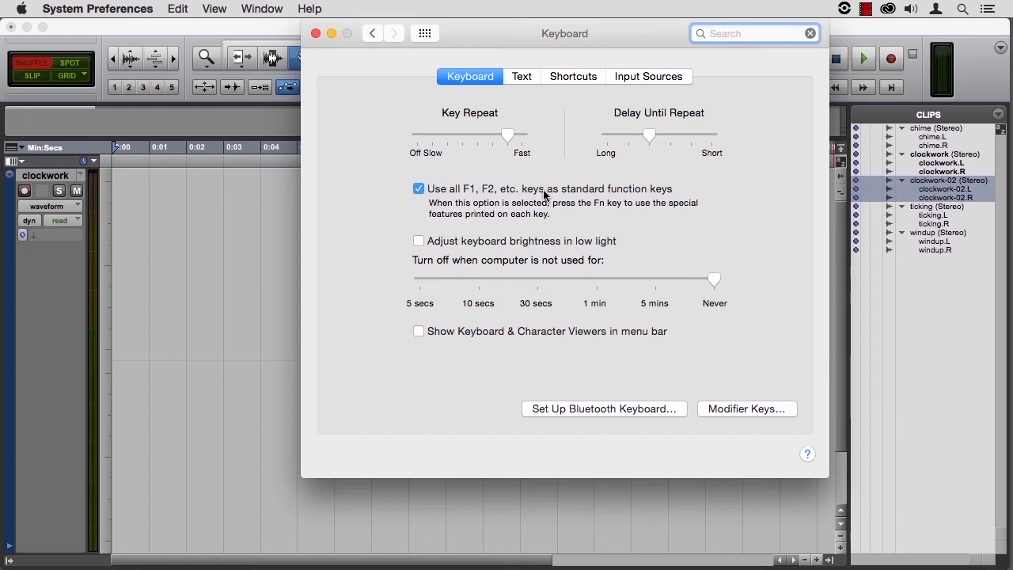
{"action": "left_click", "coordinate": [316, 34]}
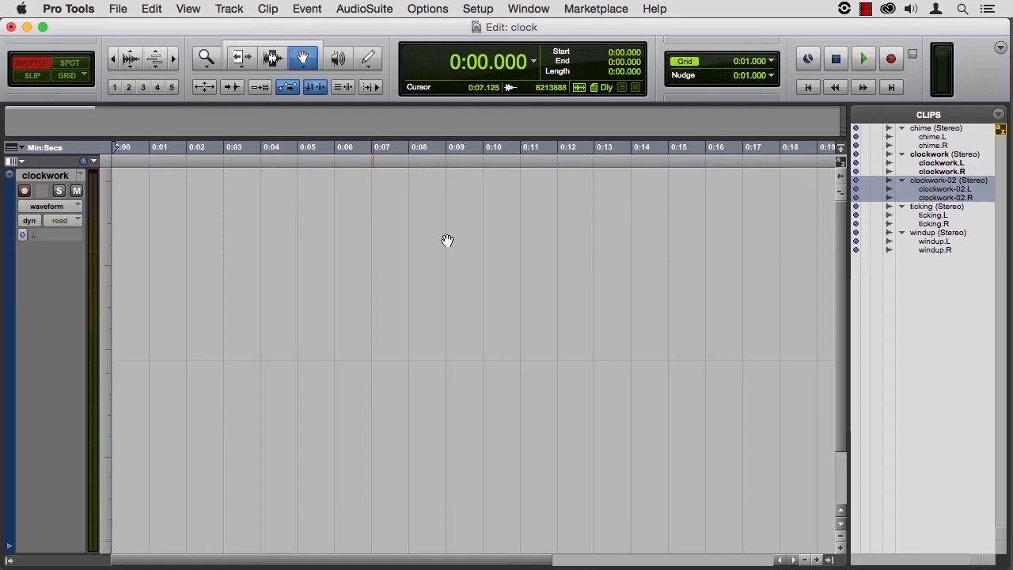
Place the ticking clip on the clockwork track in Shuffle mode, and undo the placement
{"action": "left_click", "coordinate": [935, 208]}
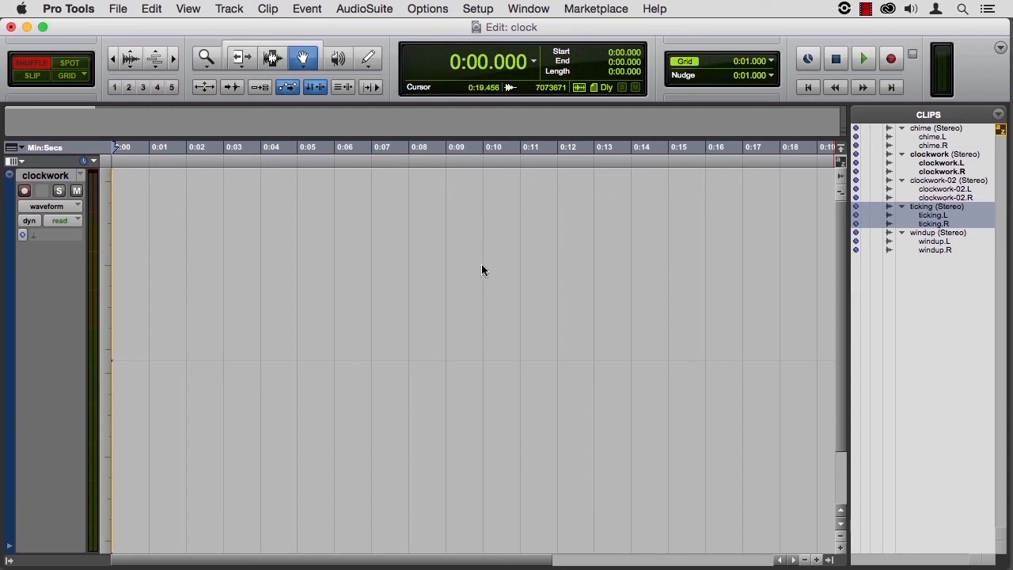
{"action": "left_click_drag", "start_coordinate": [482, 265], "coordinate": [482, 266]}
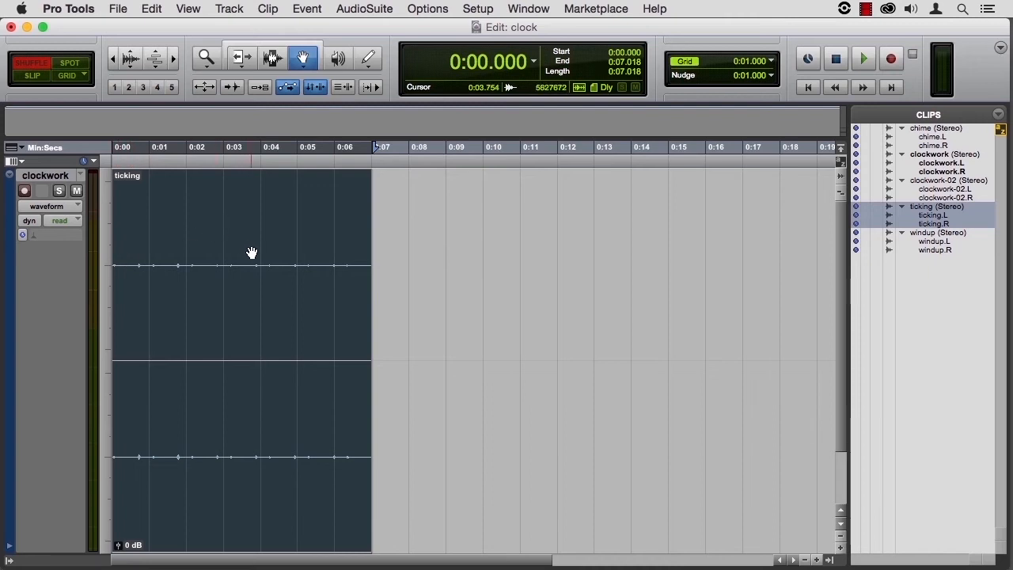
{"action": "key", "text": "super+z"}
Place the ticking clip at about 0:10.048 on the clockwork track in Slip mode, and delete it in Shuffle mode
{"action": "left_click", "coordinate": [32, 78]}
{"action": "left_click", "coordinate": [942, 208]}
{"action": "left_click_drag", "start_coordinate": [942, 208], "coordinate": [485, 250]}
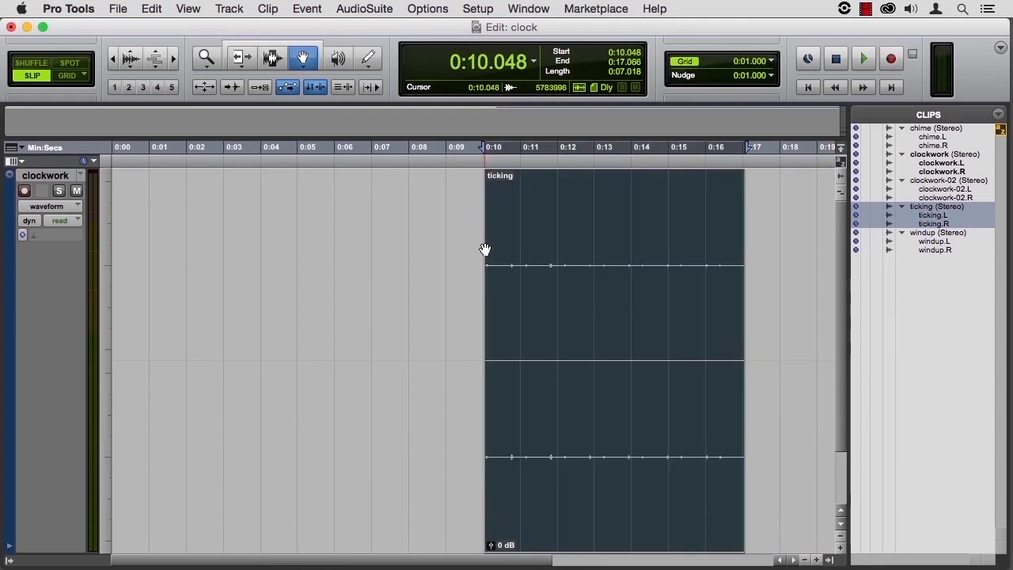
{"action": "left_click", "coordinate": [32, 63]}
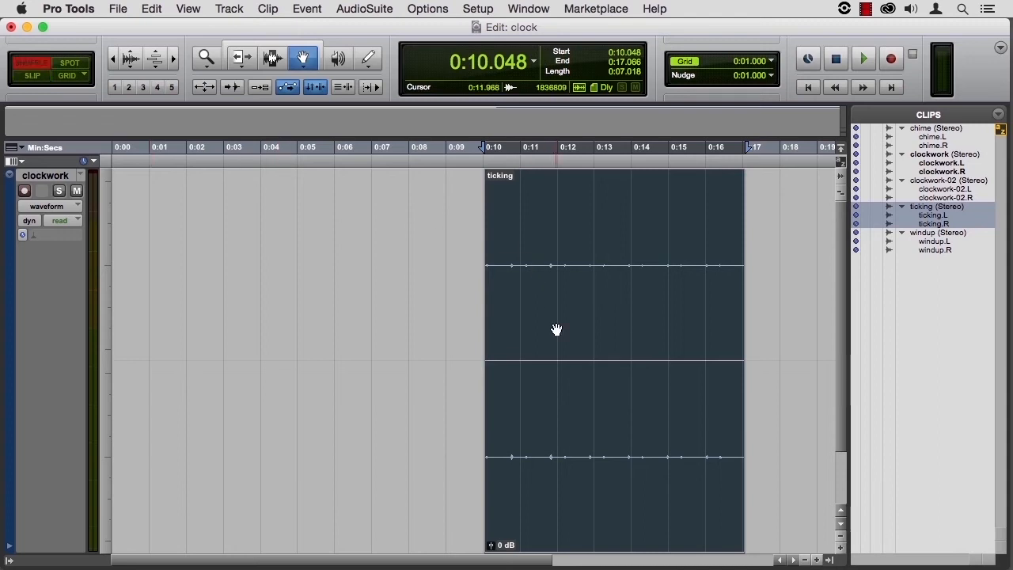
{"action": "key", "text": "Delete"}
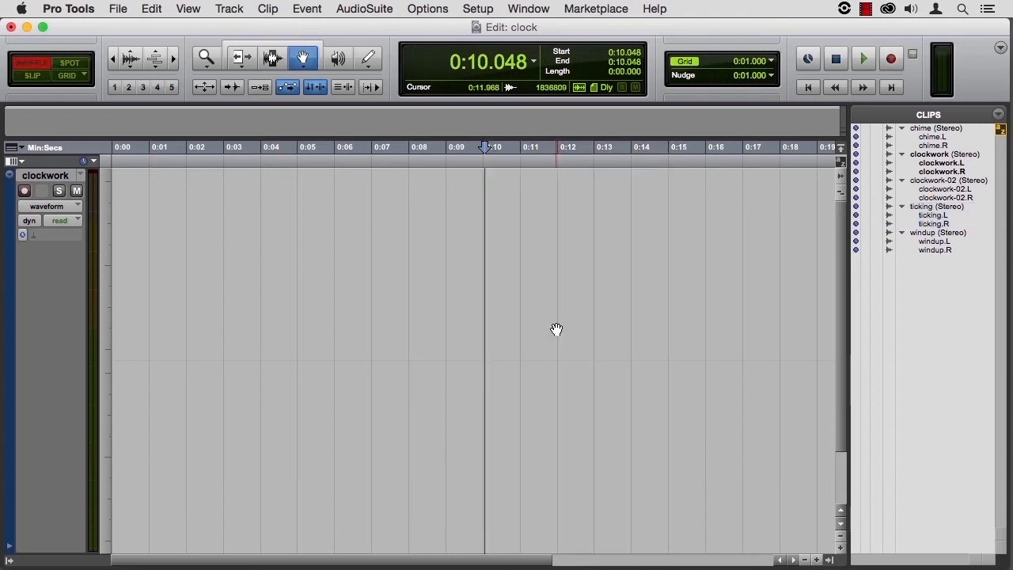
Place the ticking, windup and chime stereo clips end to end from the start of the clockwork track in Shuffle mode
{"action": "left_click", "coordinate": [945, 209]}
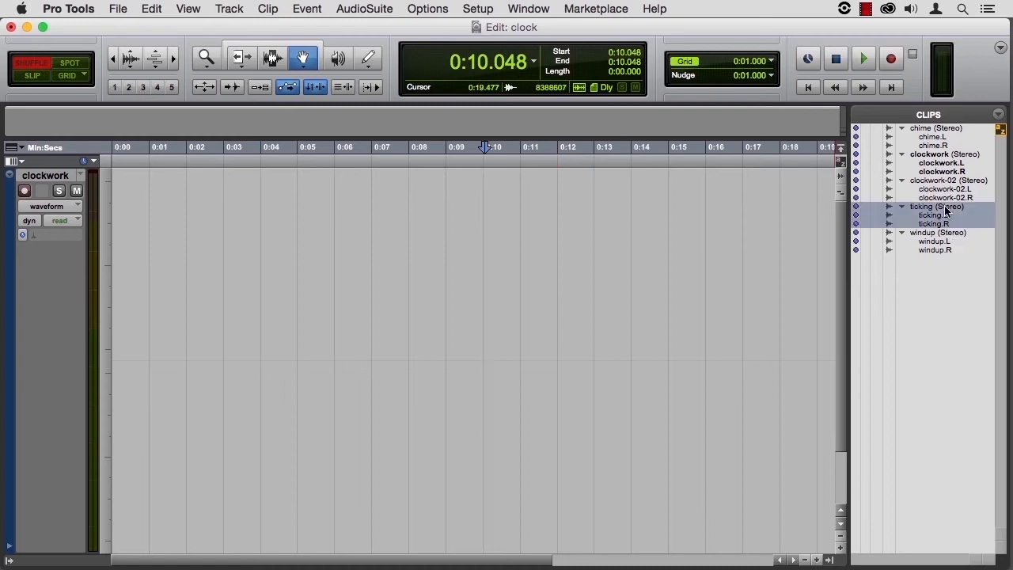
{"action": "key", "text": "super+z"}
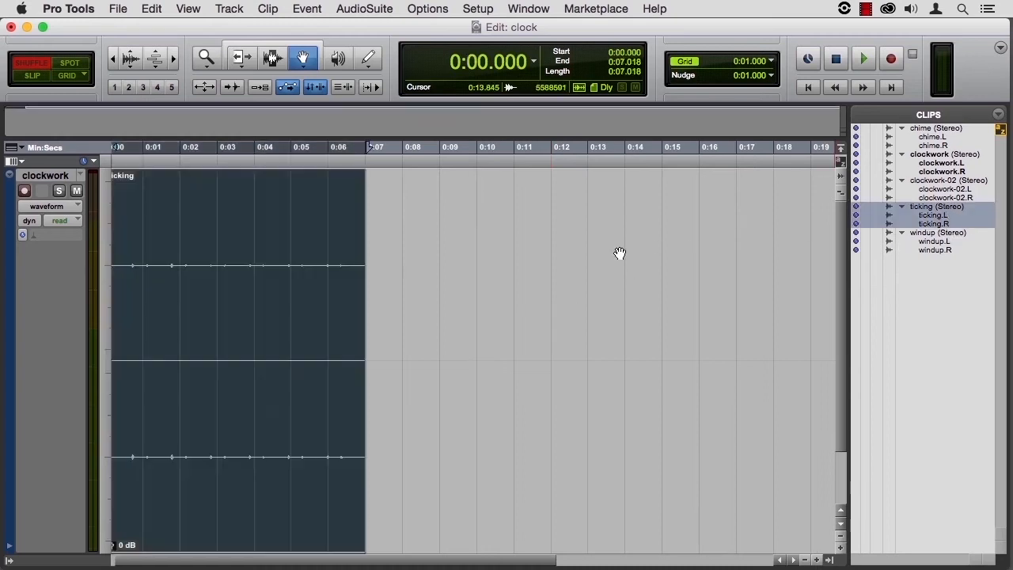
{"action": "left_click", "coordinate": [931, 233]}
{"action": "left_click_drag", "start_coordinate": [884, 240], "coordinate": [620, 271]}
{"action": "left_click_drag", "start_coordinate": [936, 128], "coordinate": [663, 212]}
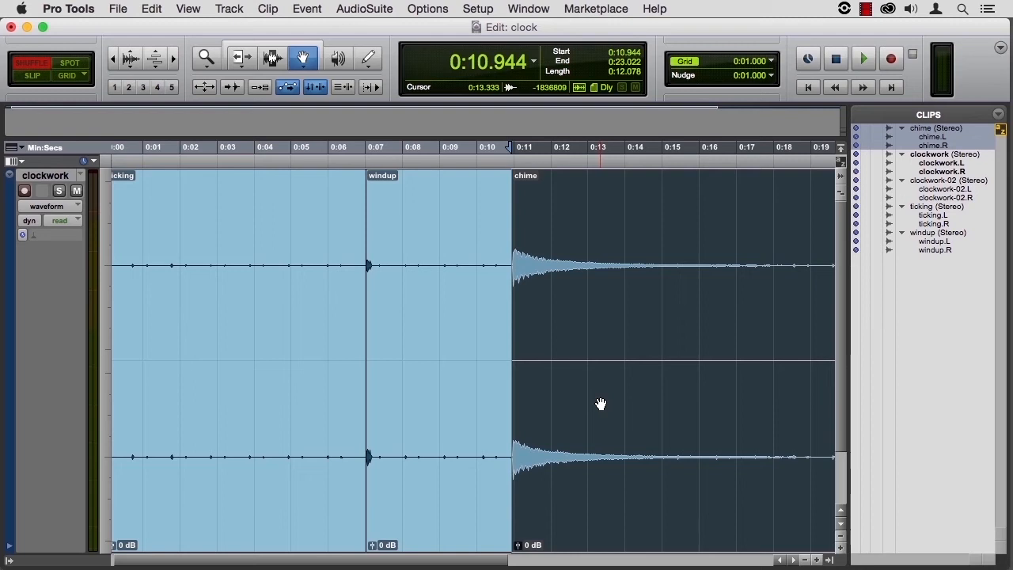
Move the chime clip away from the windup clip to about 0:13.482 in Slip mode
{"action": "left_click", "coordinate": [460, 395]}
{"action": "left_click", "coordinate": [547, 398]}
{"action": "key", "text": "F2"}
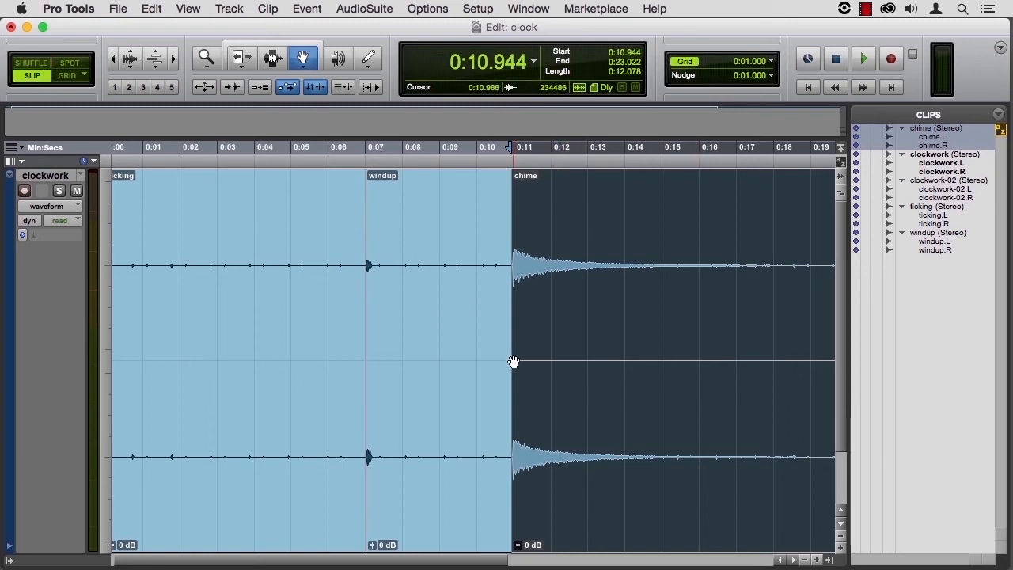
{"action": "left_click_drag", "start_coordinate": [557, 384], "coordinate": [649, 385]}
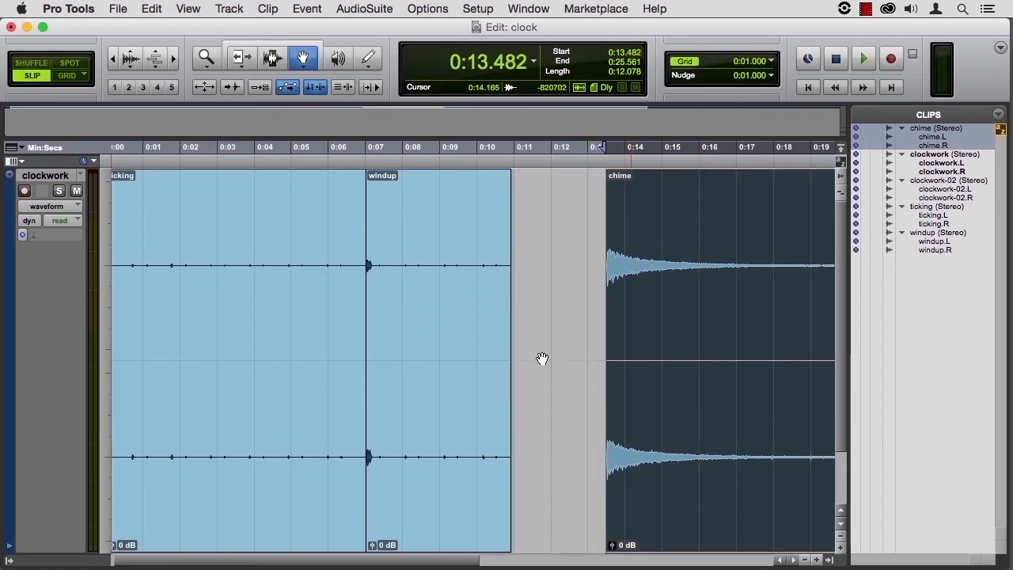
Snap the chime clip back against the end of the windup clip in Shuffle mode
{"action": "left_click", "coordinate": [34, 63]}
{"action": "left_click", "coordinate": [436, 485]}
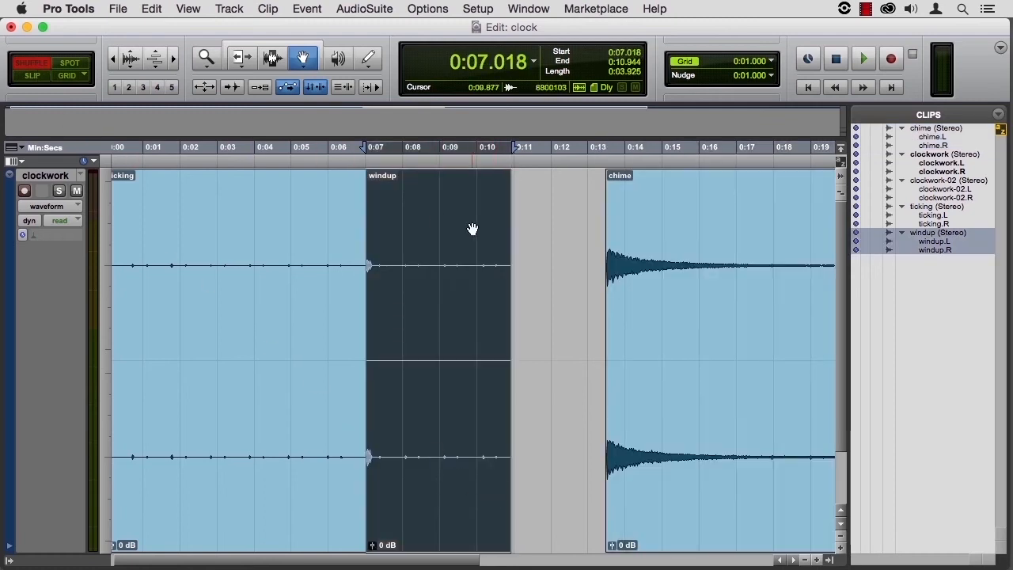
{"action": "left_click_drag", "start_coordinate": [700, 414], "coordinate": [596, 400]}
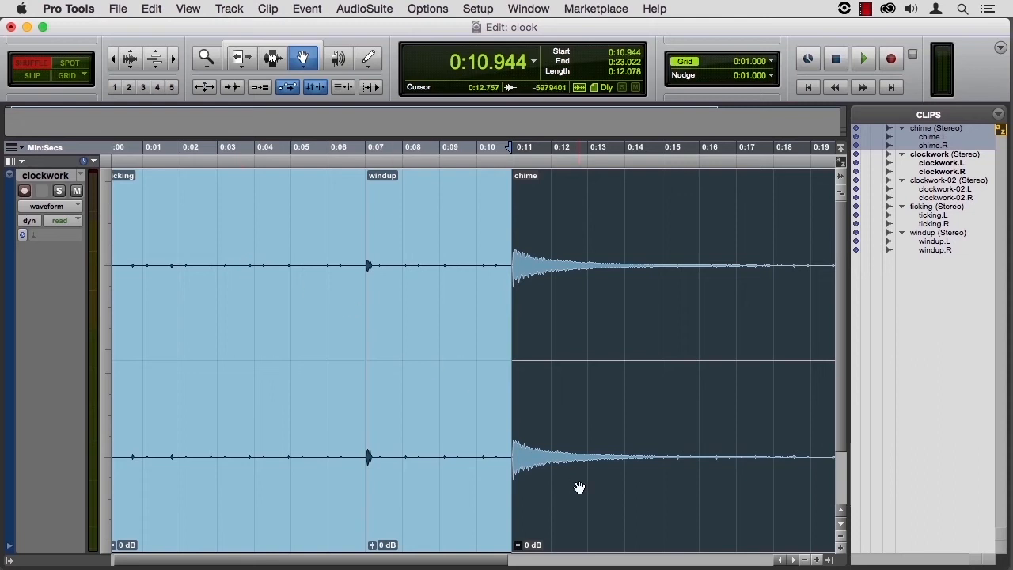
Reorder the clips in Shuffle mode by moving chime ahead of windup, and return windup to its place between ticking and chime
{"action": "left_click_drag", "start_coordinate": [542, 479], "coordinate": [402, 475]}
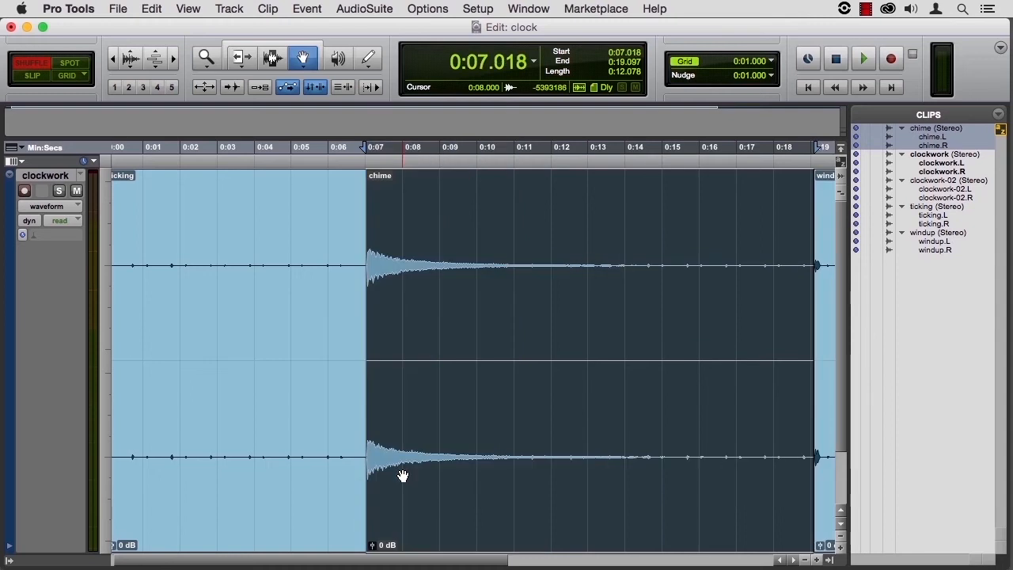
{"action": "left_click", "coordinate": [826, 489]}
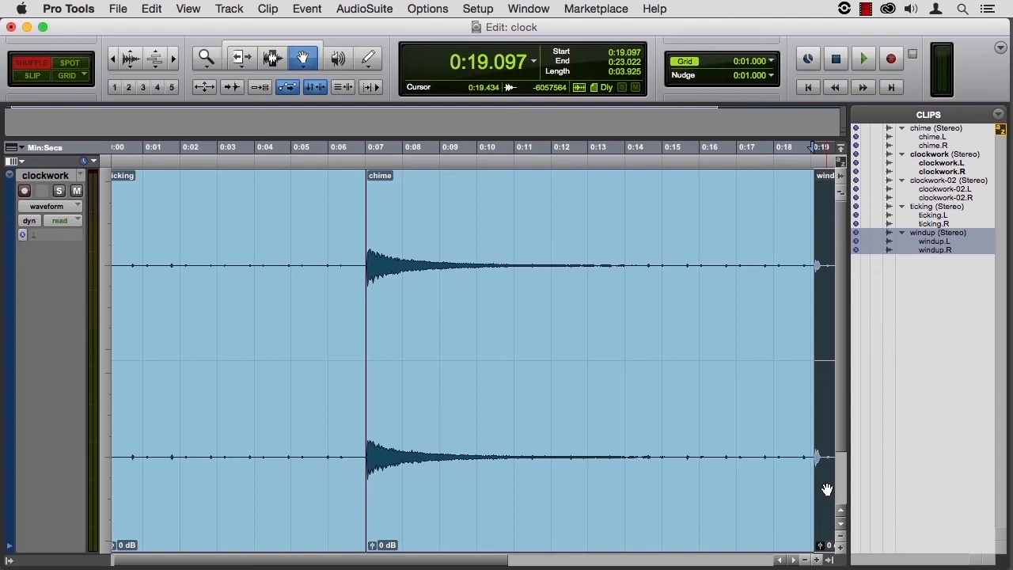
{"action": "left_click_drag", "start_coordinate": [827, 490], "coordinate": [452, 472]}
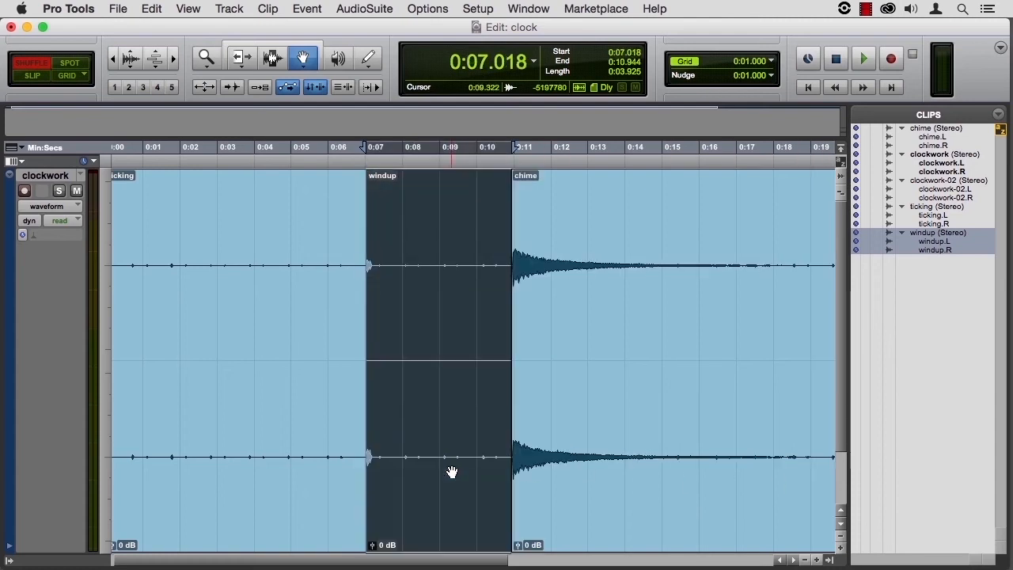
Trim the start of the ticking clip to about 0:01.770 in Slip mode with the Trim tool, and undo the trim
{"action": "left_click", "coordinate": [30, 78]}
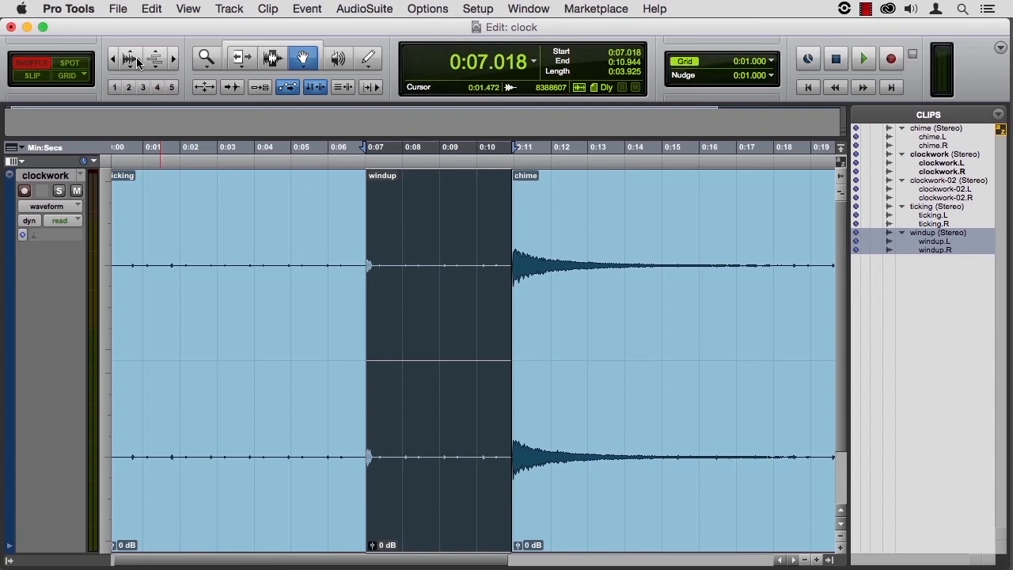
{"action": "left_click", "coordinate": [241, 58]}
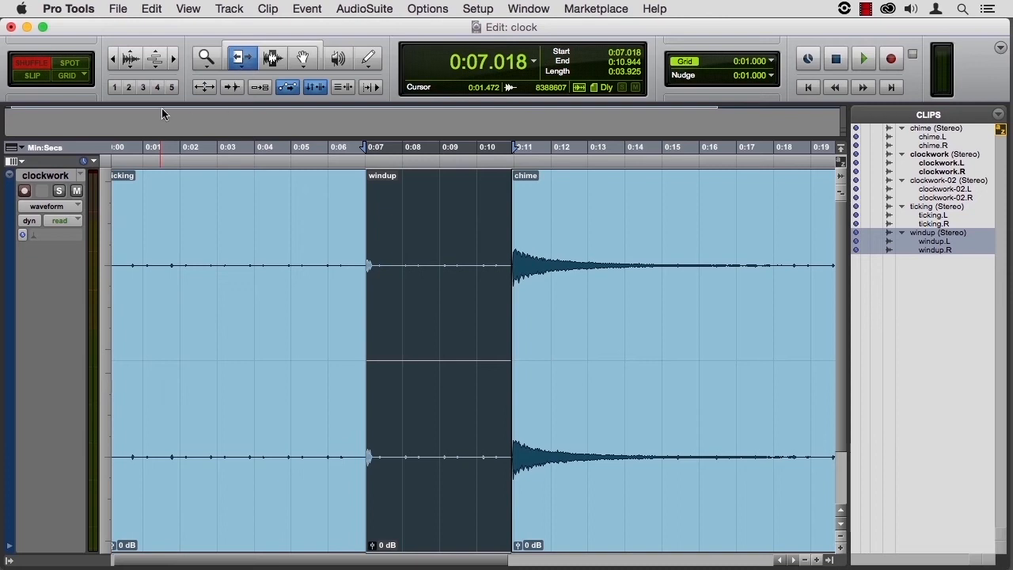
{"action": "left_click", "coordinate": [32, 76]}
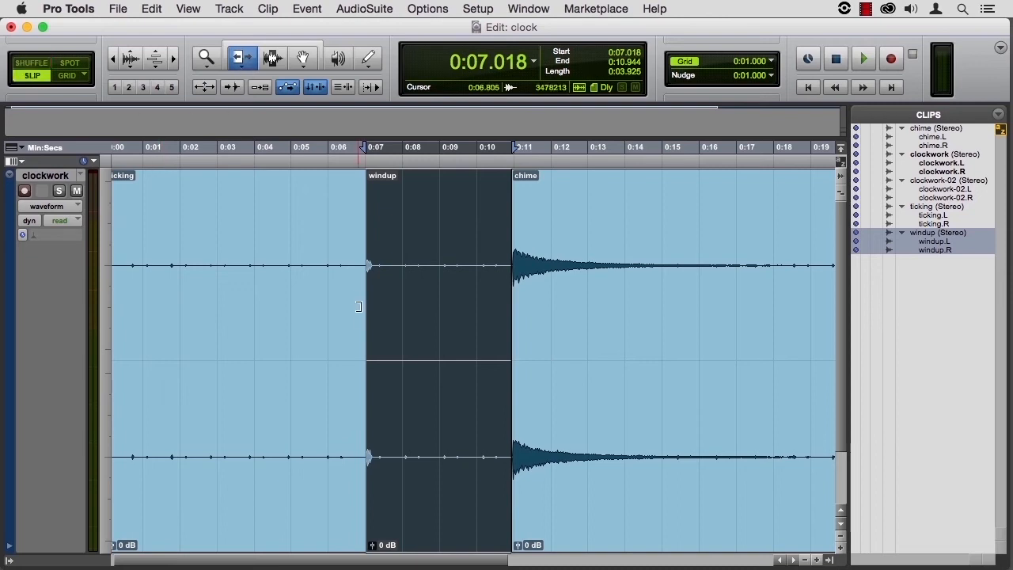
{"action": "left_click_drag", "start_coordinate": [114, 356], "coordinate": [172, 360]}
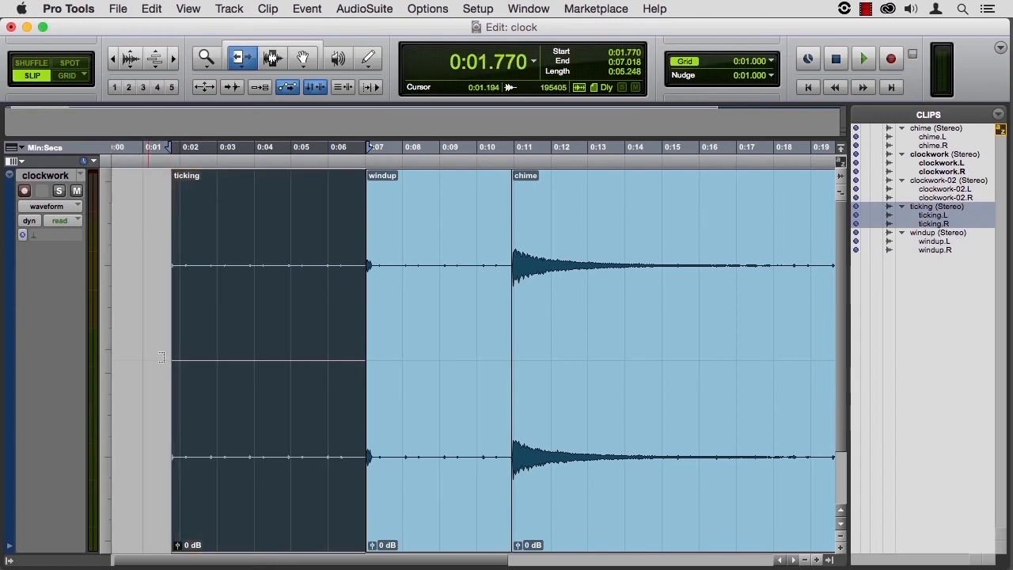
{"action": "key", "text": "super+z"}
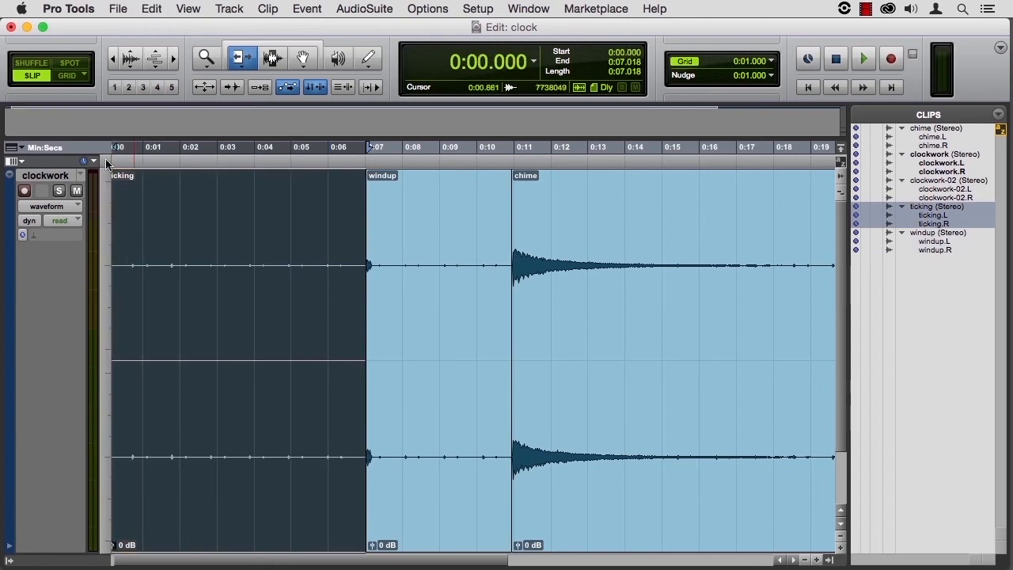
Trim the start of the ticking clip twice in Shuffle mode, to lengths of about 5.290 and 3.157 seconds, and undo both trims
{"action": "key", "text": "F1"}
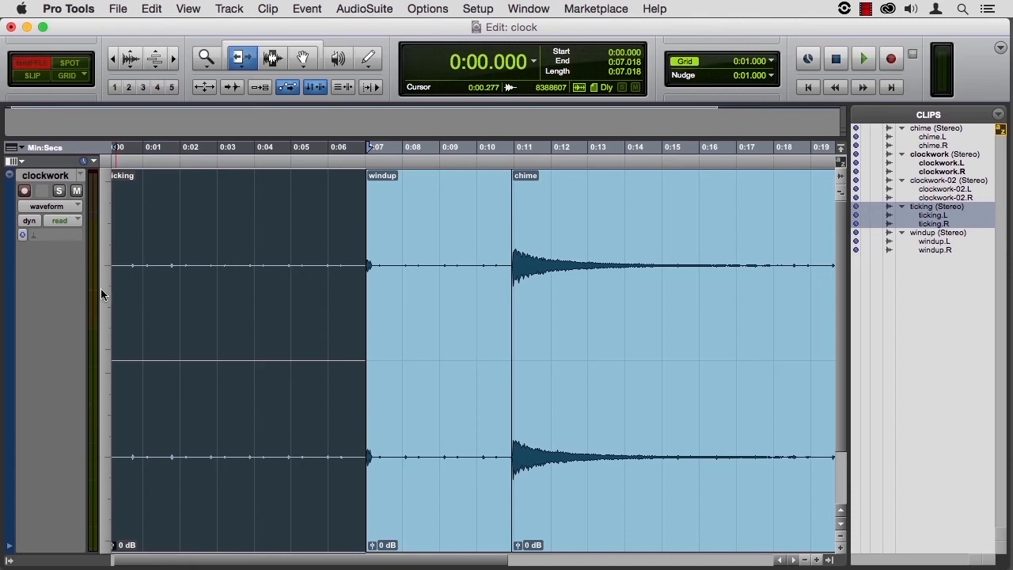
{"action": "left_click_drag", "start_coordinate": [116, 346], "coordinate": [170, 351]}
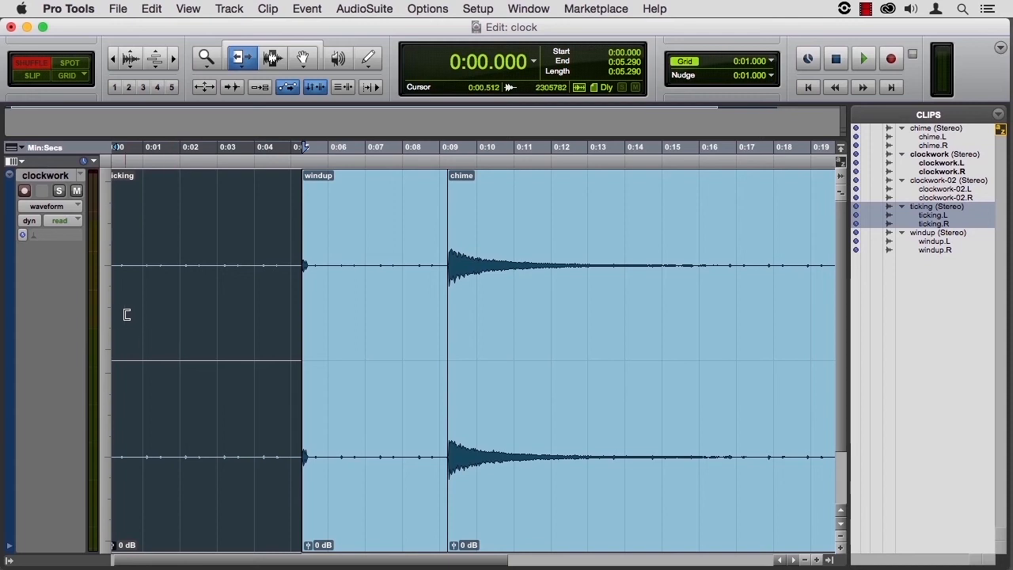
{"action": "left_click_drag", "start_coordinate": [118, 325], "coordinate": [182, 332]}
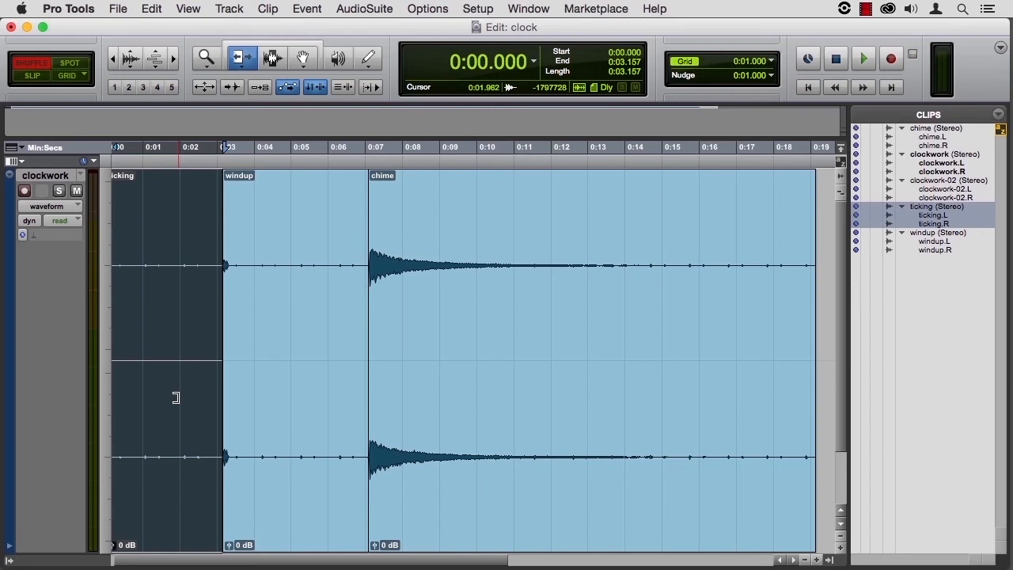
{"action": "key", "text": "super+z"}
{"action": "key", "text": "super+z"}
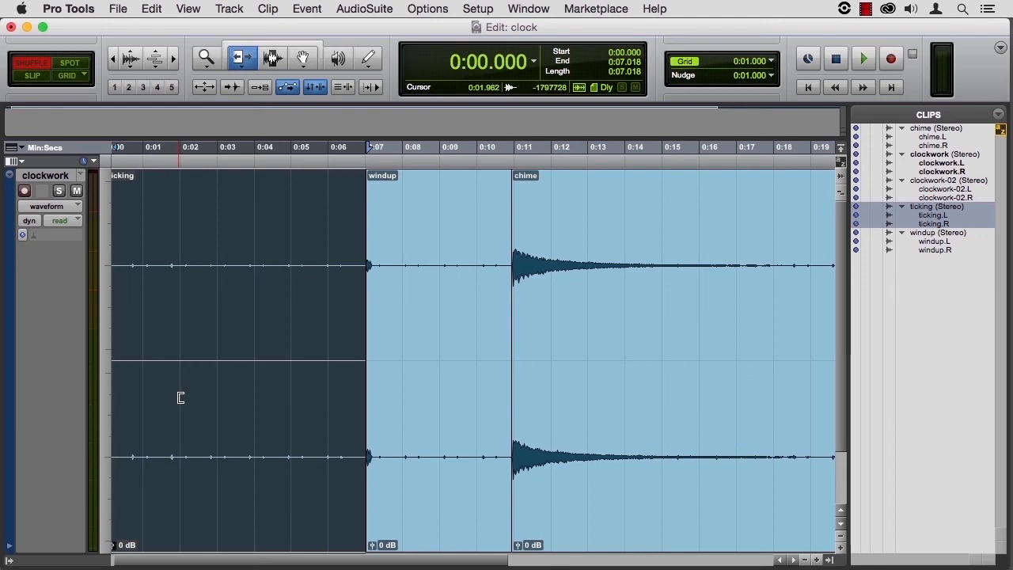
Try the Selector, Grabber and combined Smart tool in turn, and finish with the Selector tool active
{"action": "left_click", "coordinate": [271, 59]}
{"action": "left_click", "coordinate": [302, 59]}
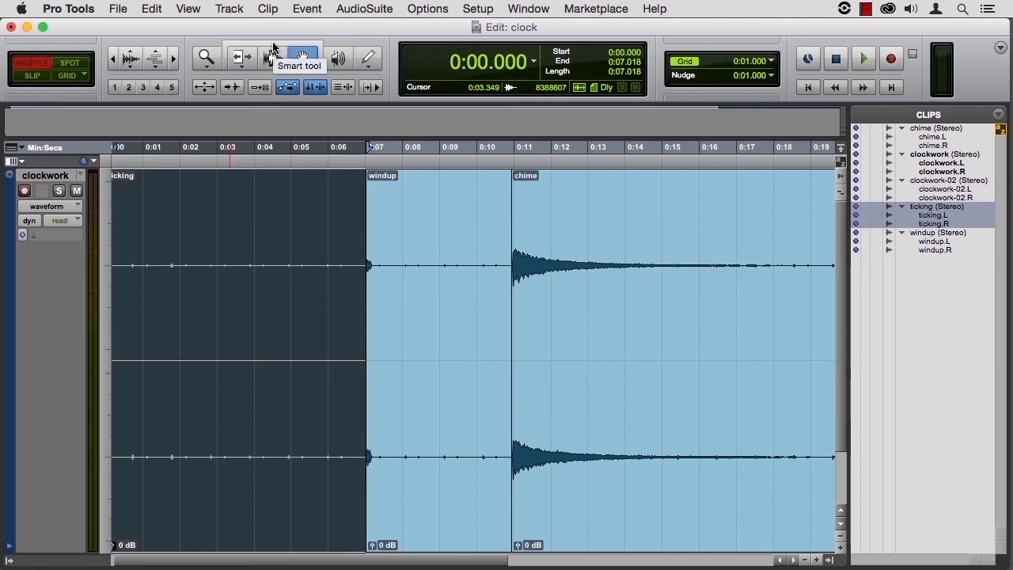
{"action": "left_click", "coordinate": [273, 46]}
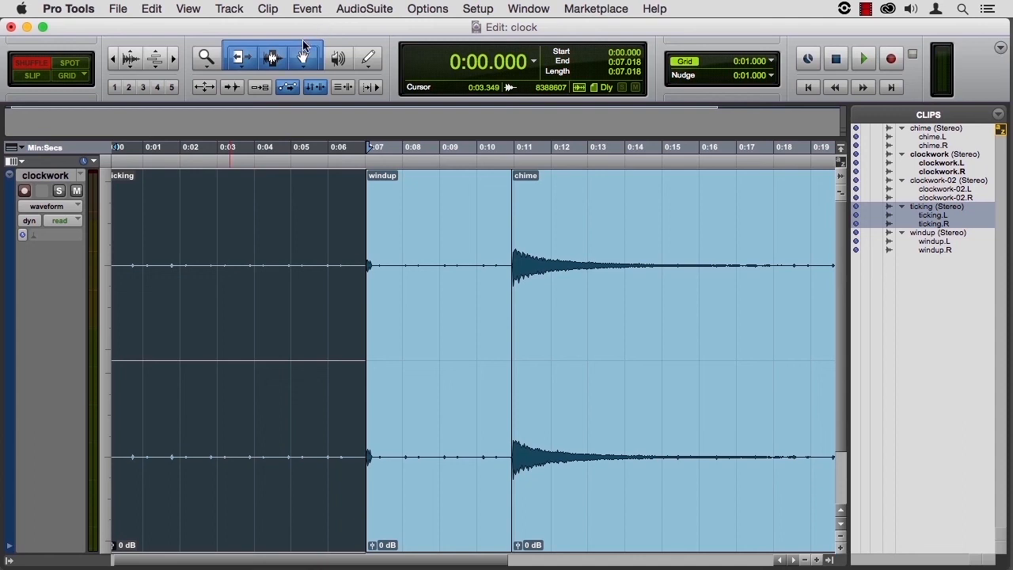
{"action": "left_click", "coordinate": [271, 63]}
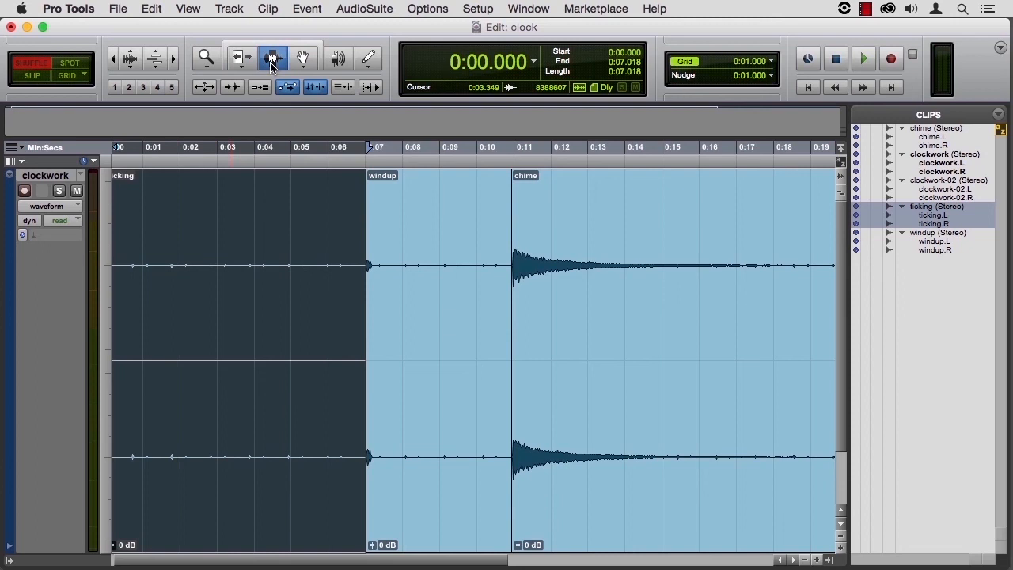
Activate the combined Smart tool, switch to the Trim and Grabber tools individually, and return to the Smart tool
{"action": "key", "text": "super+7"}
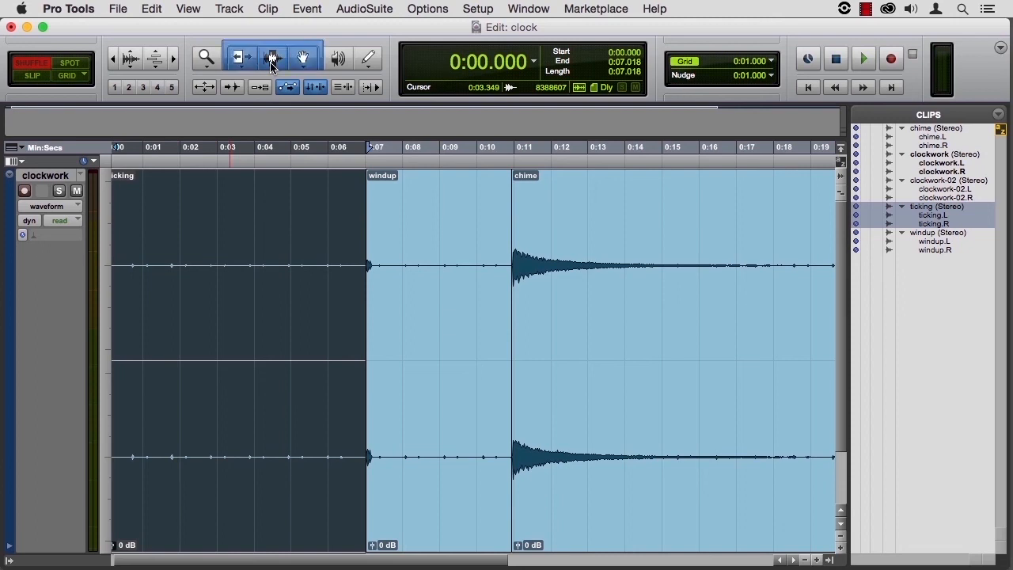
{"action": "left_click", "coordinate": [271, 63]}
{"action": "key", "text": "super+7"}
{"action": "left_click", "coordinate": [271, 63]}
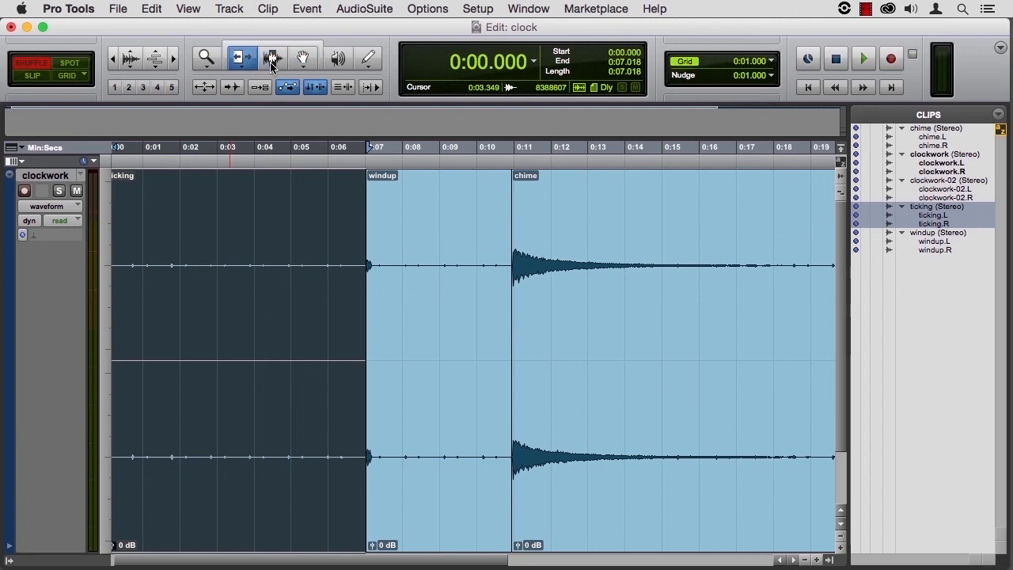
{"action": "left_click", "coordinate": [271, 63]}
{"action": "key", "text": "super+4"}
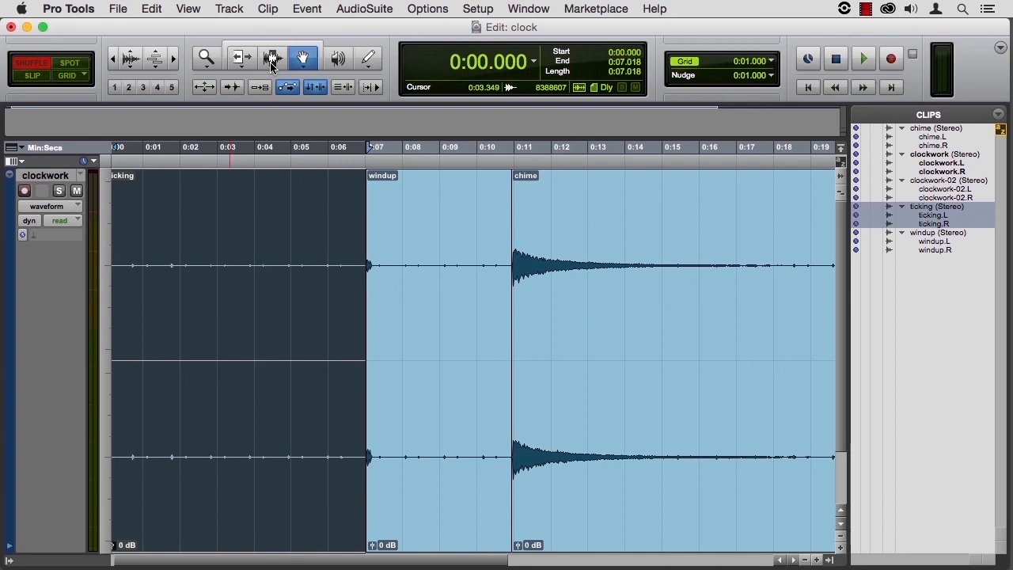
{"action": "key", "text": "super+7"}
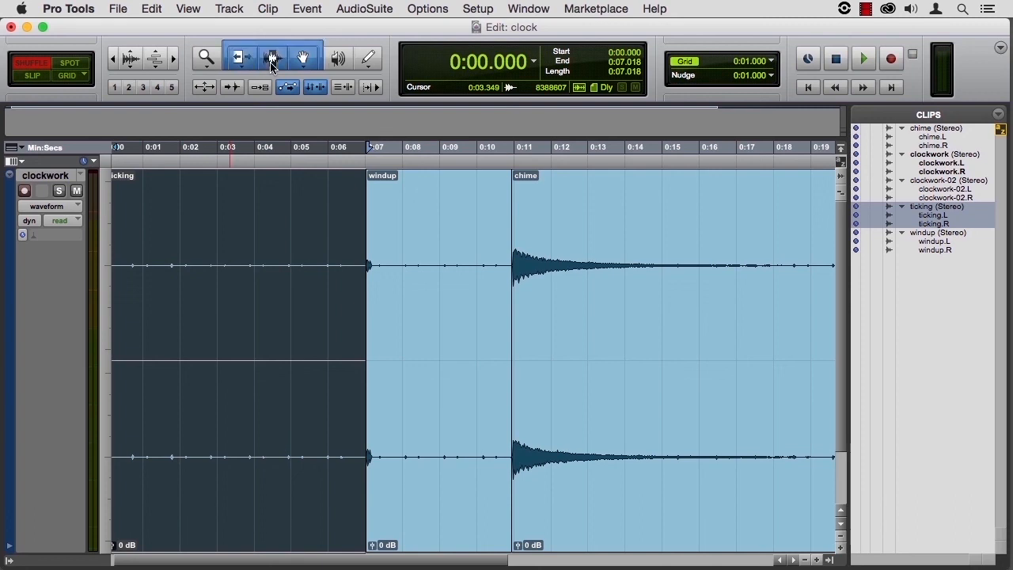
Switch to the Selector, Trim and Grabber tools one at a time, and finish with the combined Smart tool active
{"action": "left_click", "coordinate": [272, 60]}
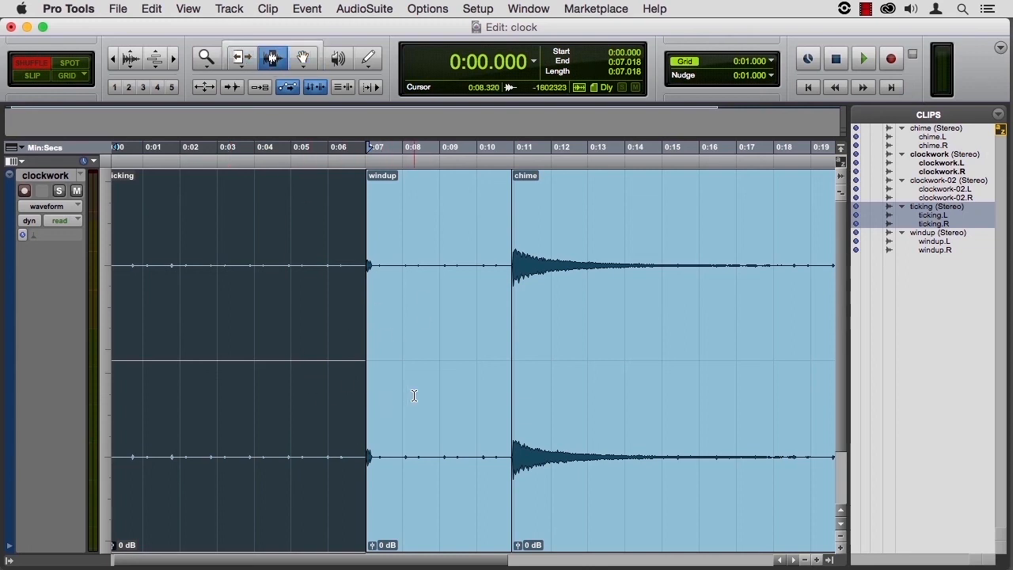
{"action": "left_click", "coordinate": [245, 58]}
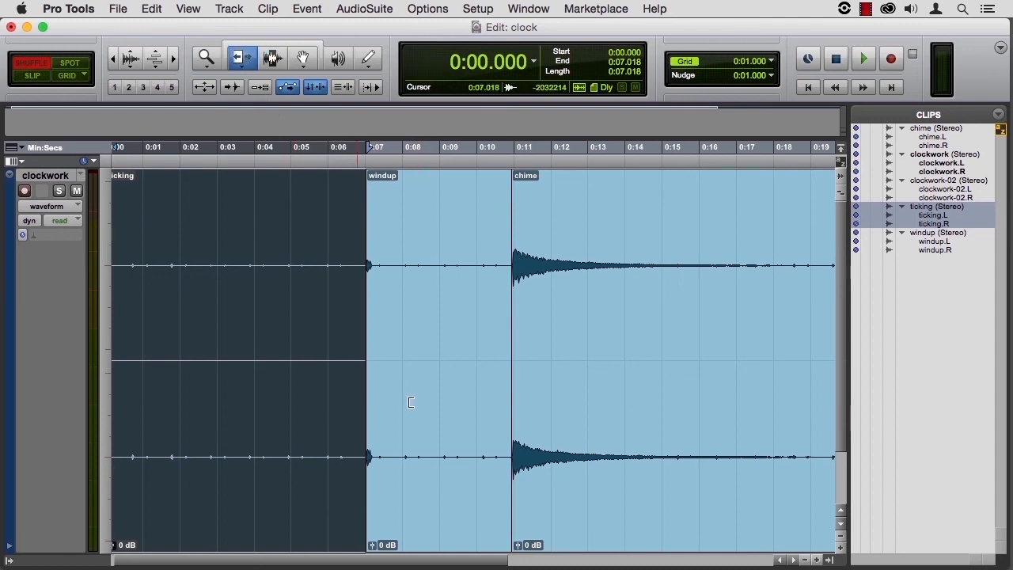
{"action": "left_click", "coordinate": [302, 58]}
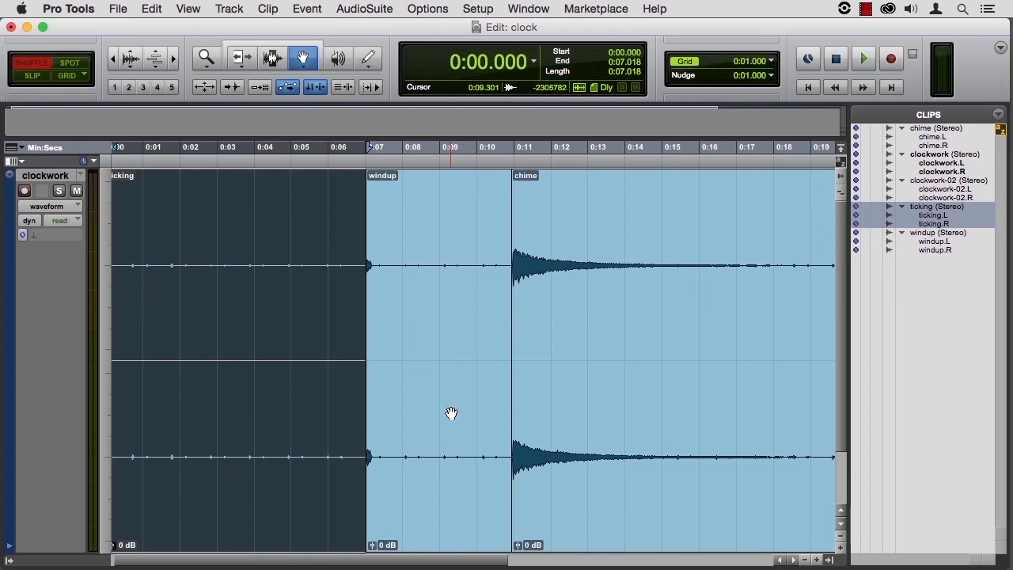
{"action": "left_click", "coordinate": [270, 50]}
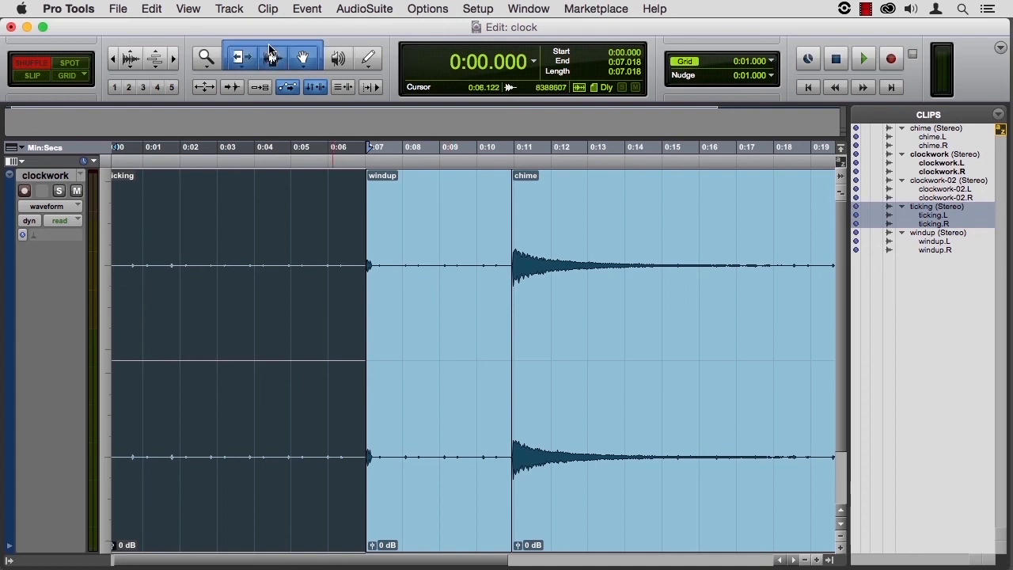
Select time ranges within the ticking, windup and chime clips using the Smart tool, ending with about 0:01.472 to 0:04.010 in ticking
{"action": "left_click", "coordinate": [104, 293]}
{"action": "left_click", "coordinate": [116, 317]}
{"action": "left_click", "coordinate": [284, 241]}
{"action": "left_click_drag", "start_coordinate": [294, 241], "coordinate": [338, 241]}
{"action": "left_click_drag", "start_coordinate": [428, 243], "coordinate": [445, 244]}
{"action": "left_click_drag", "start_coordinate": [680, 239], "coordinate": [546, 254]}
{"action": "left_click_drag", "start_coordinate": [254, 229], "coordinate": [161, 234]}
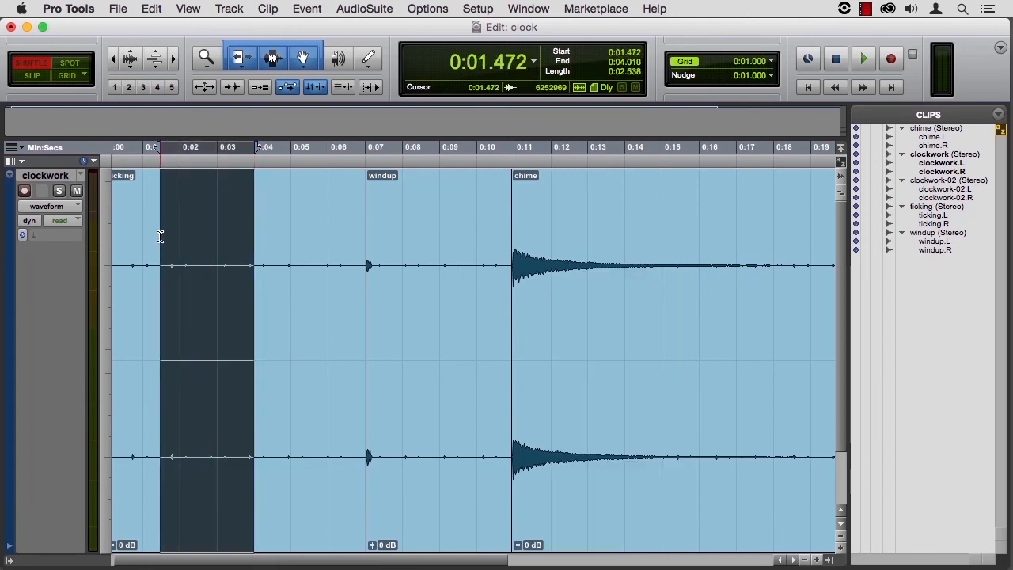
Select the whole windup, ticking and chime clips in turn with the Smart tool's Grabber function
{"action": "left_click", "coordinate": [447, 372]}
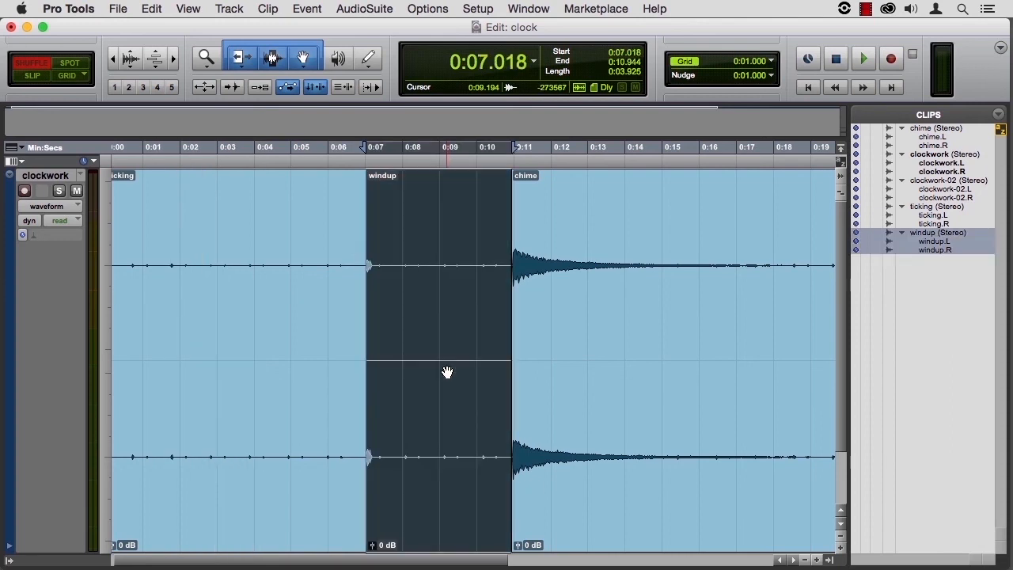
{"action": "left_click", "coordinate": [308, 400]}
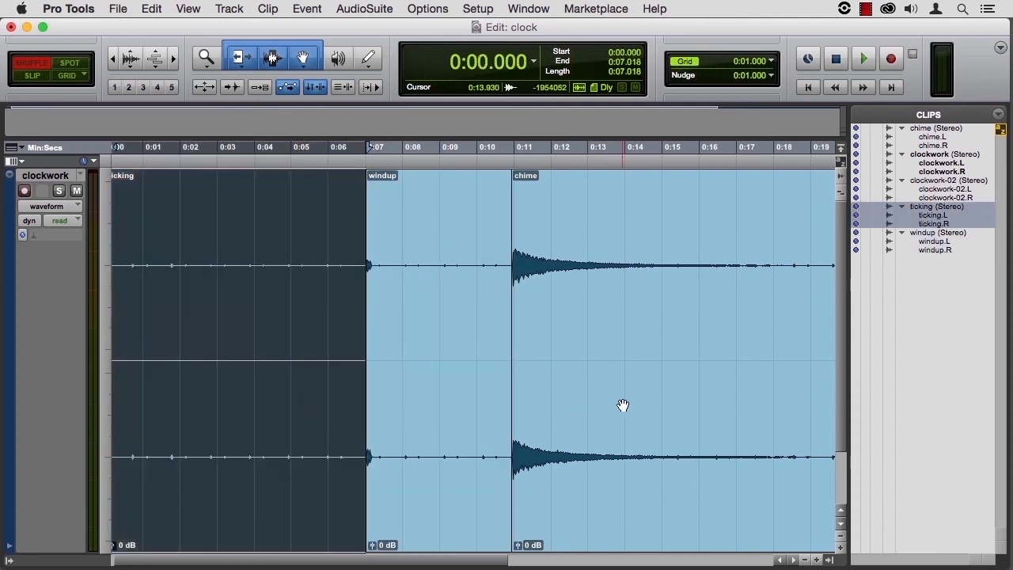
{"action": "left_click", "coordinate": [623, 406]}
Alternate between selecting short ranges in chime, about 0:14.421 to 0:15.573 and 0:13.418 to 0:14.741, and selecting the whole chime clip
{"action": "left_click_drag", "start_coordinate": [643, 329], "coordinate": [682, 328]}
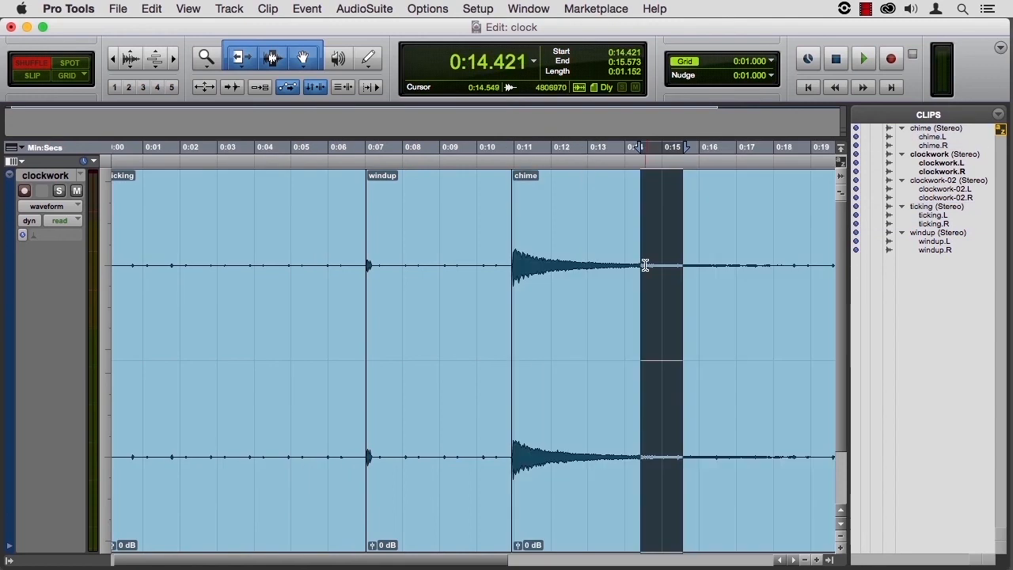
{"action": "left_click", "coordinate": [635, 395]}
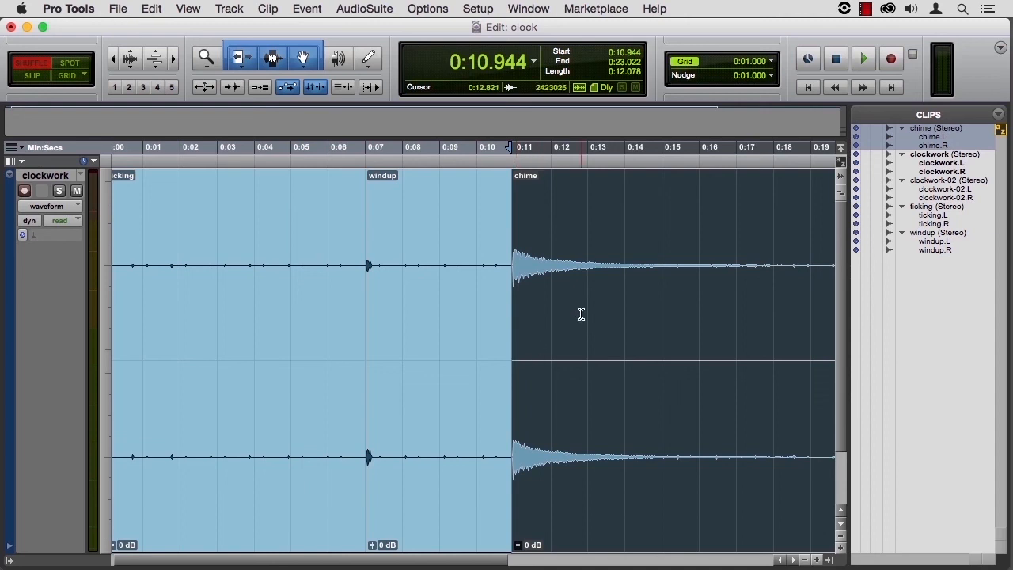
{"action": "left_click_drag", "start_coordinate": [604, 240], "coordinate": [651, 265]}
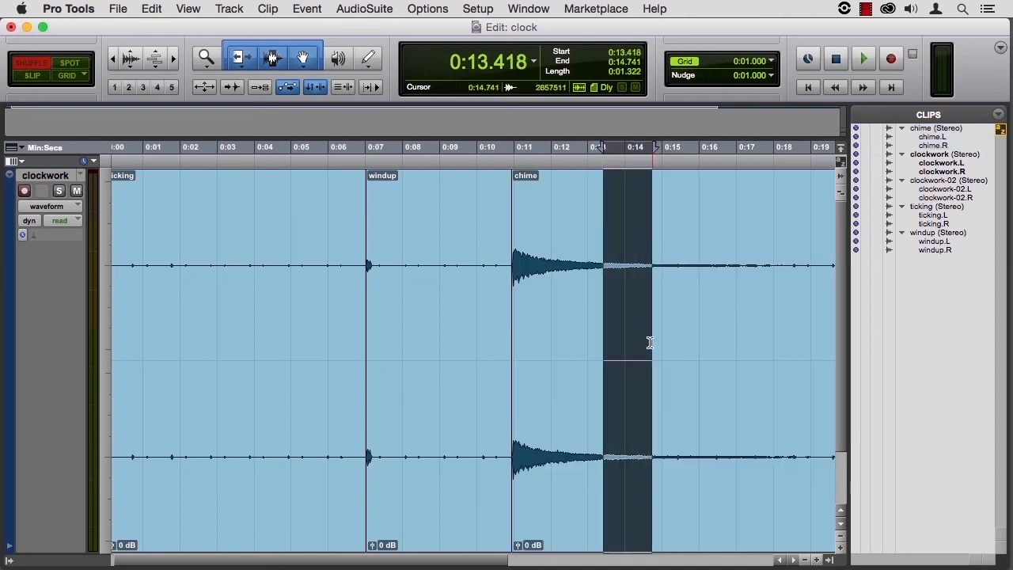
{"action": "left_click", "coordinate": [649, 401]}
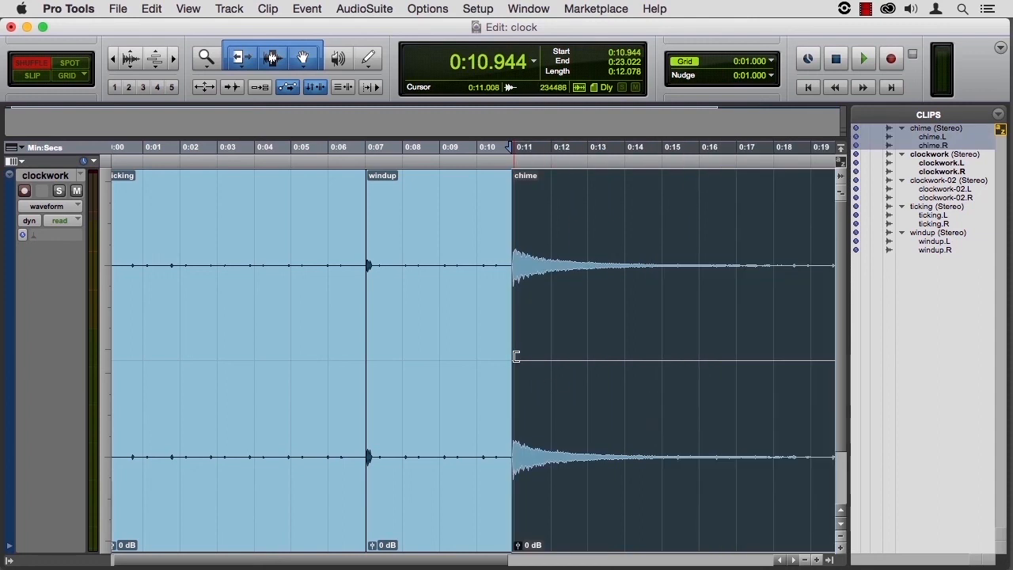